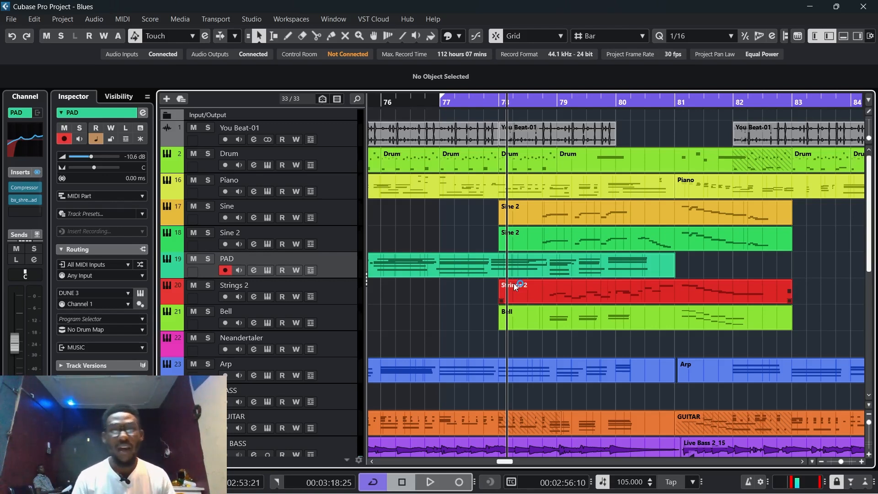
# Play back the arrangement from just before bar 77 to audition the song
pyautogui.click(431, 103)
pyautogui.press('space')
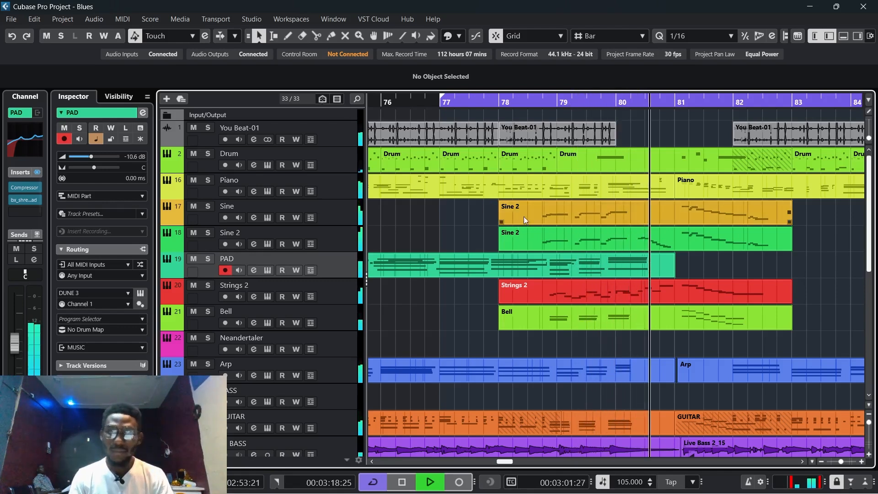
pyautogui.hscroll(2, 545, 227)
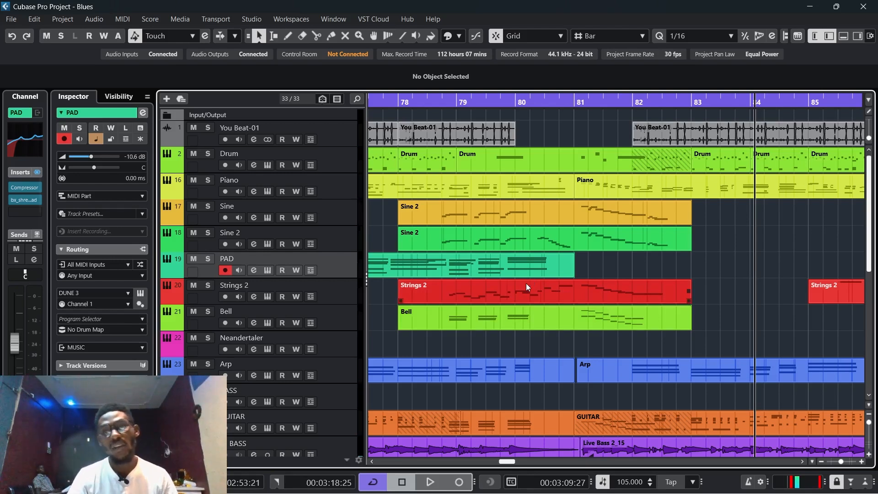
# Open the audio mixdown export, switch it to multiple channel selection and examine the available channels, including the expanded audio channels
pyautogui.click(11, 21)
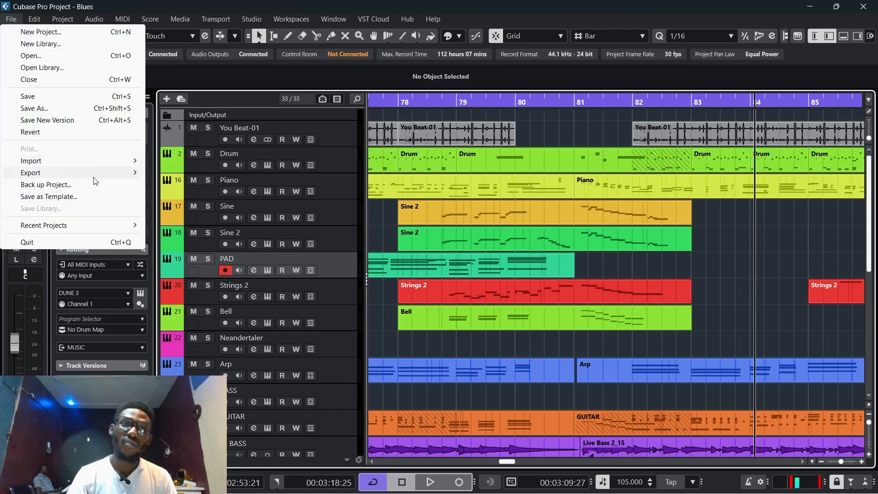
pyautogui.moveTo(94, 178)
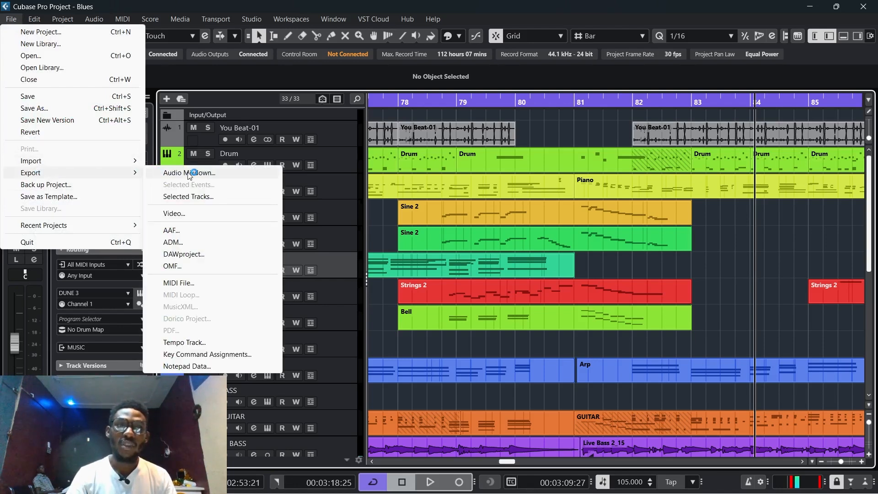
pyautogui.click(158, 173)
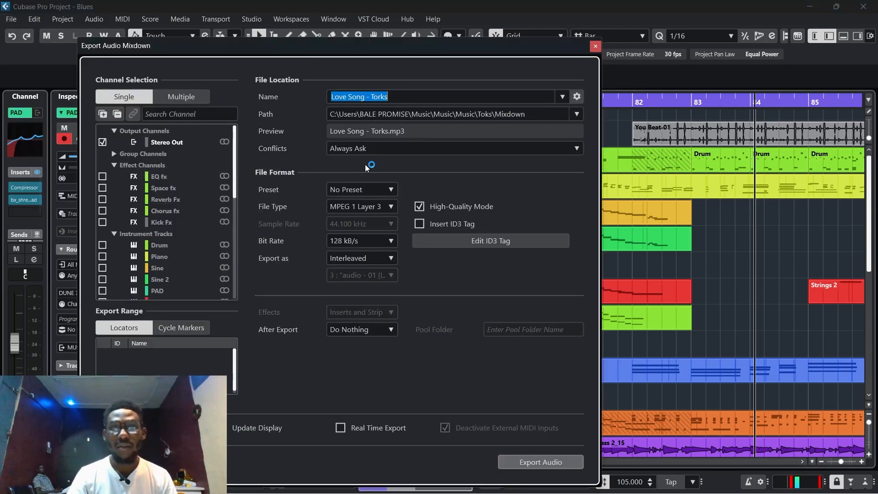
pyautogui.click(187, 103)
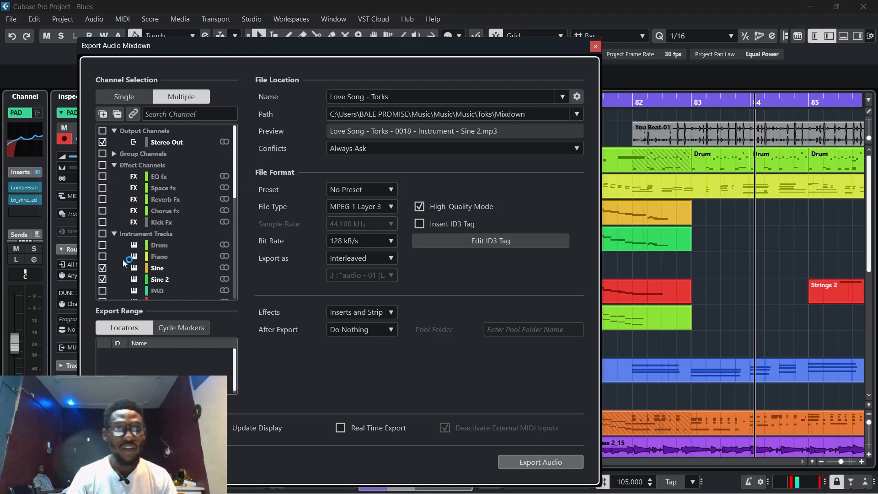
pyautogui.scroll(-2, 147, 271)
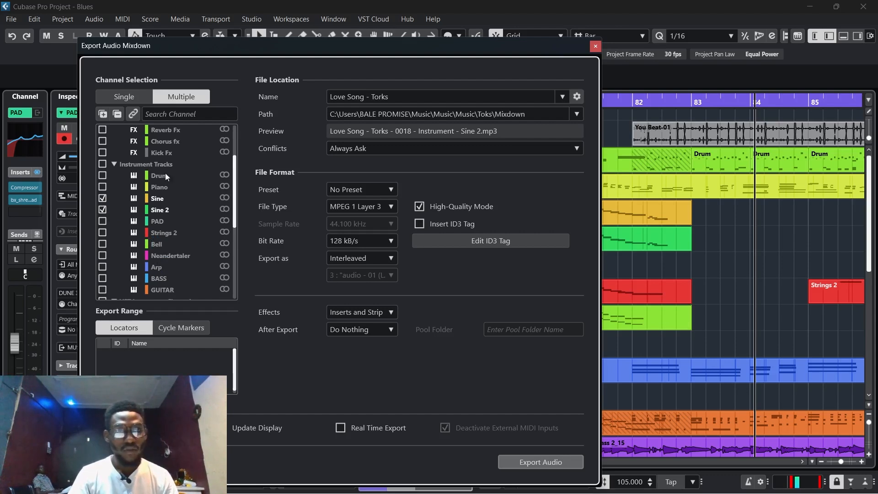
pyautogui.scroll(-3, 165, 237)
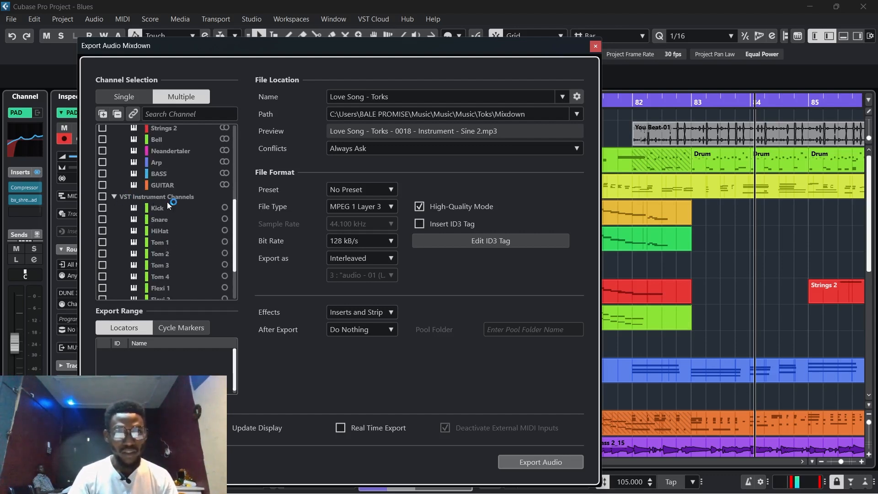
pyautogui.scroll(-2, 167, 205)
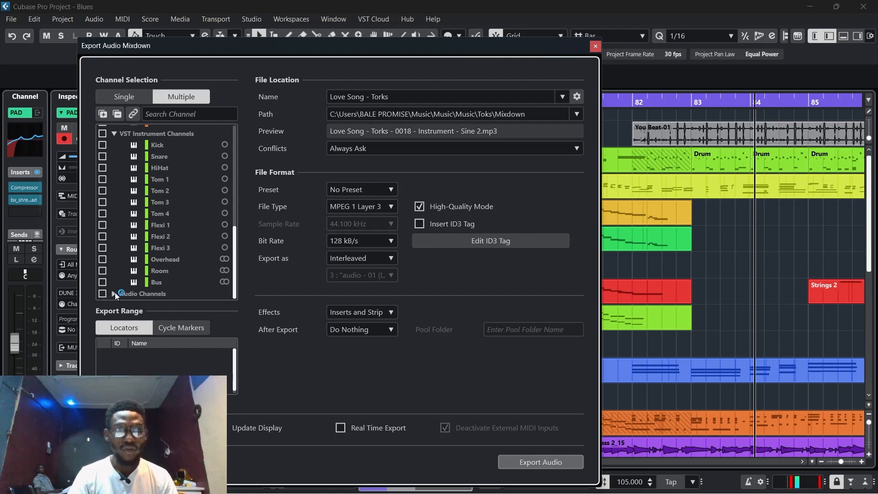
pyautogui.click(113, 293)
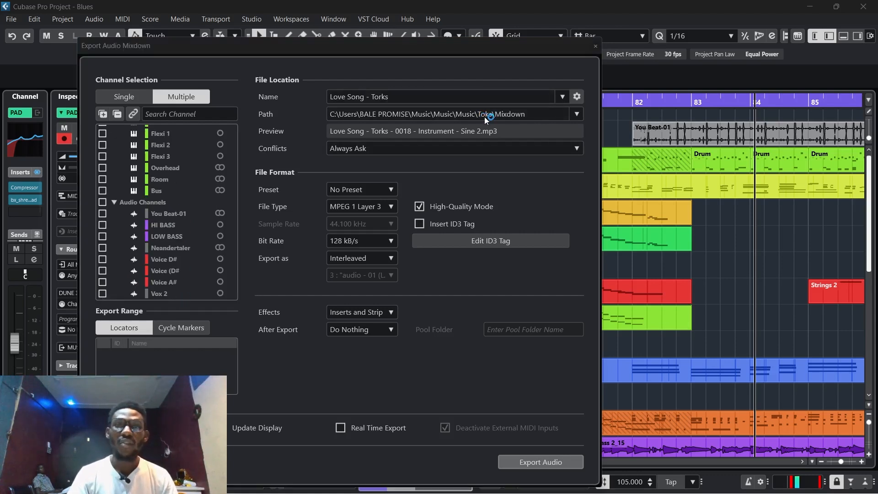
# Delete the DATA FILES folder from the Music folder while choosing the export location, and leave the export path as it is
pyautogui.scroll(-3, 126, 170)
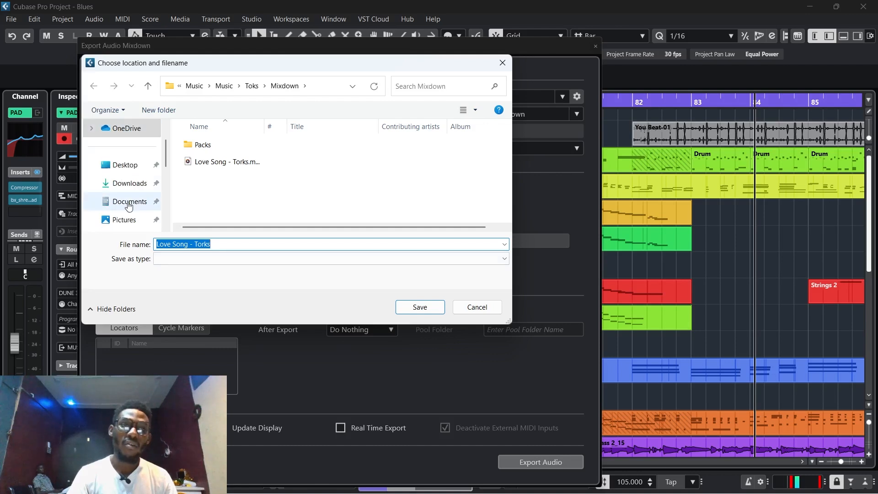
pyautogui.click(130, 184)
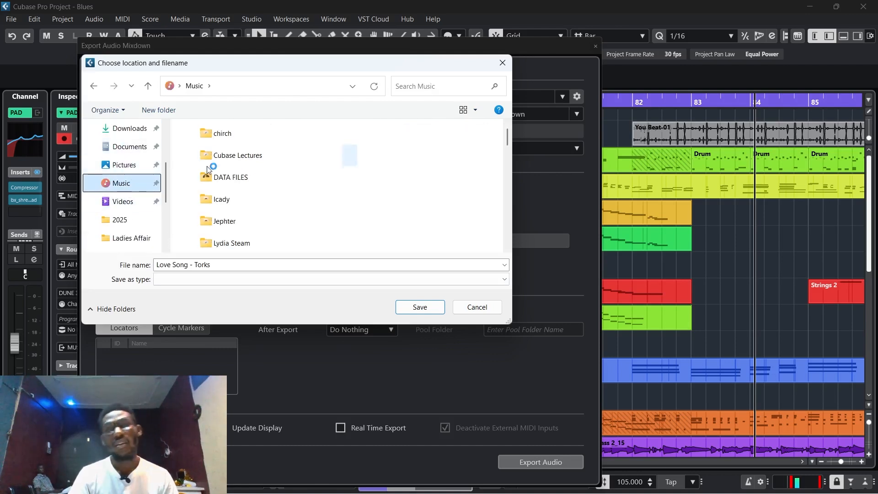
pyautogui.scroll(-1, 248, 178)
pyautogui.click(250, 153)
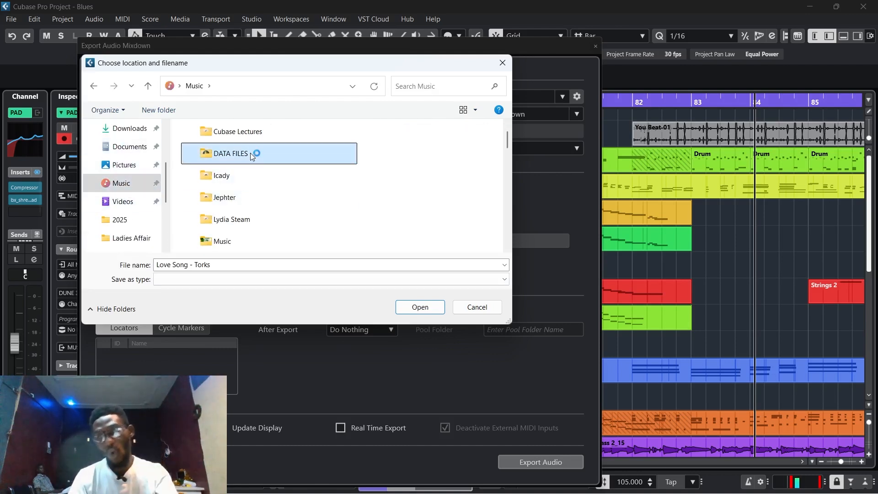
pyautogui.press('Delete')
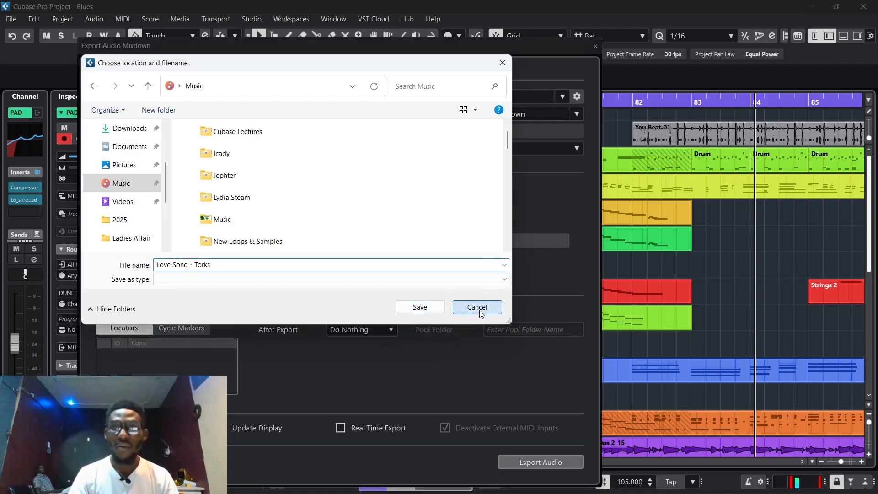
pyautogui.click(478, 309)
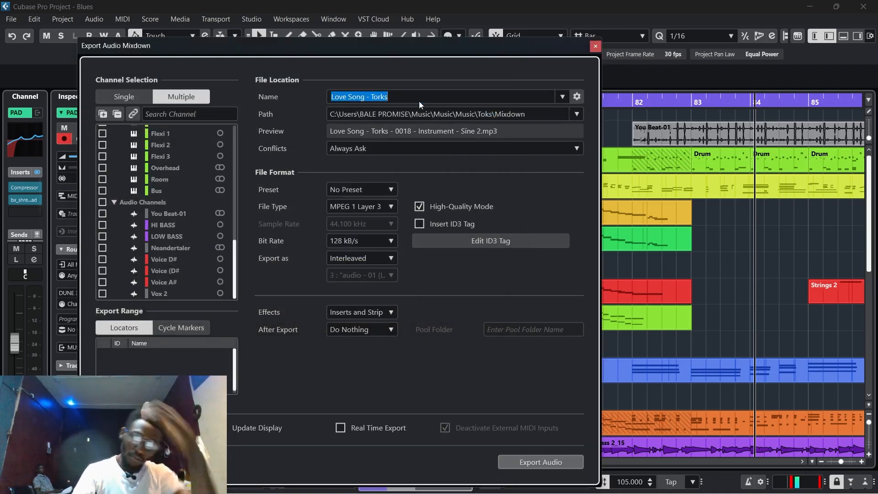
# Set the mixdown export name to data and the file type to Wave, and close the export settings without exporting
pyautogui.write('data')
pyautogui.click(366, 206)
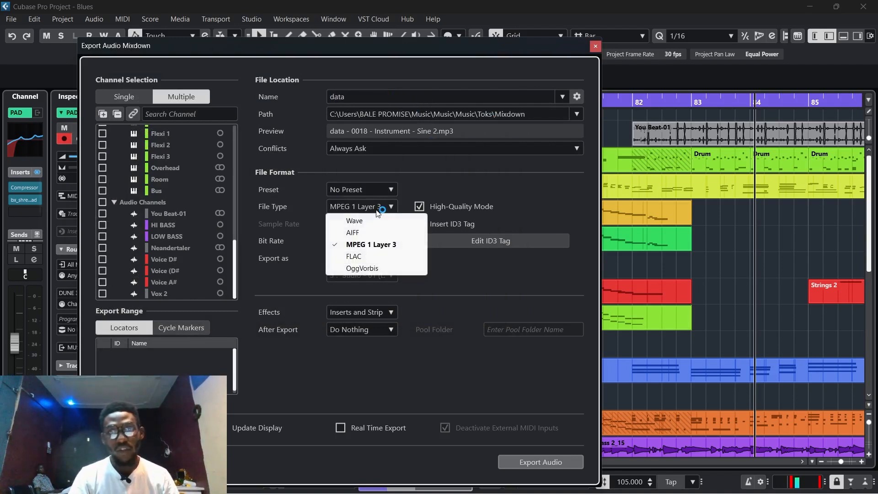
pyautogui.click(364, 219)
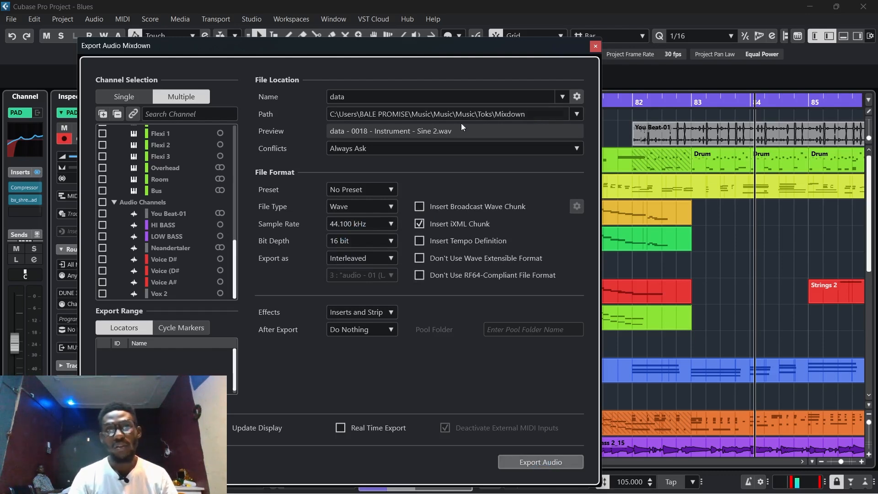
pyautogui.click(595, 46)
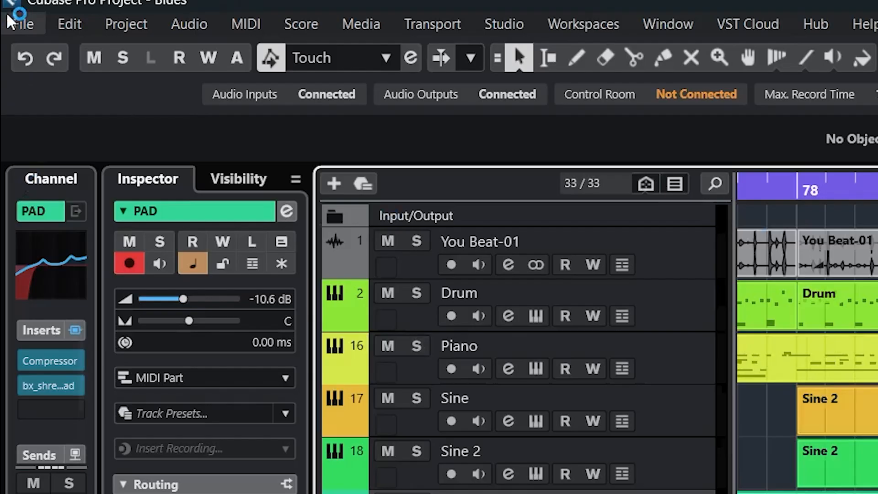
# Start a backup of the project and go to the Music folder for its destination
pyautogui.click(10, 22)
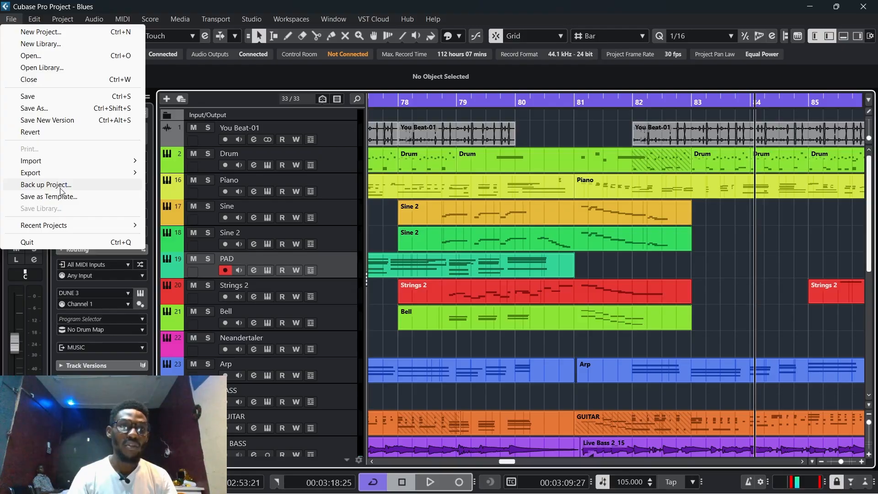
pyautogui.click(61, 188)
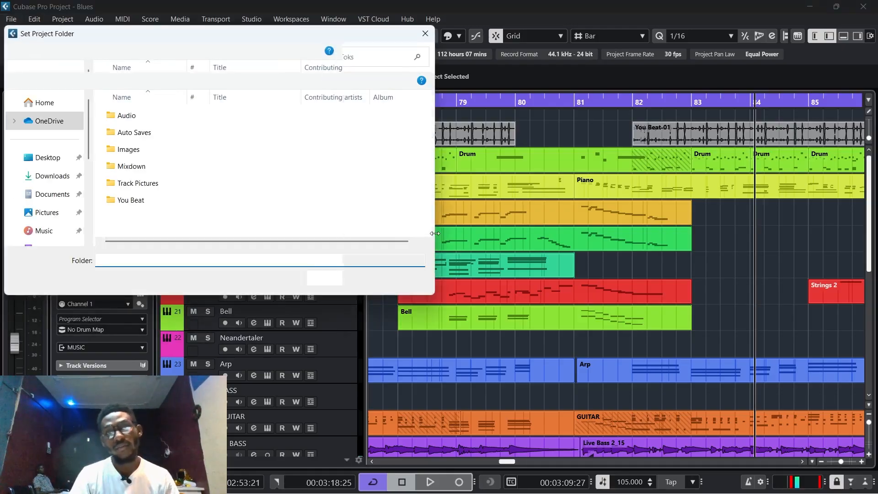
pyautogui.scroll(-1, 39, 228)
pyautogui.click(41, 208)
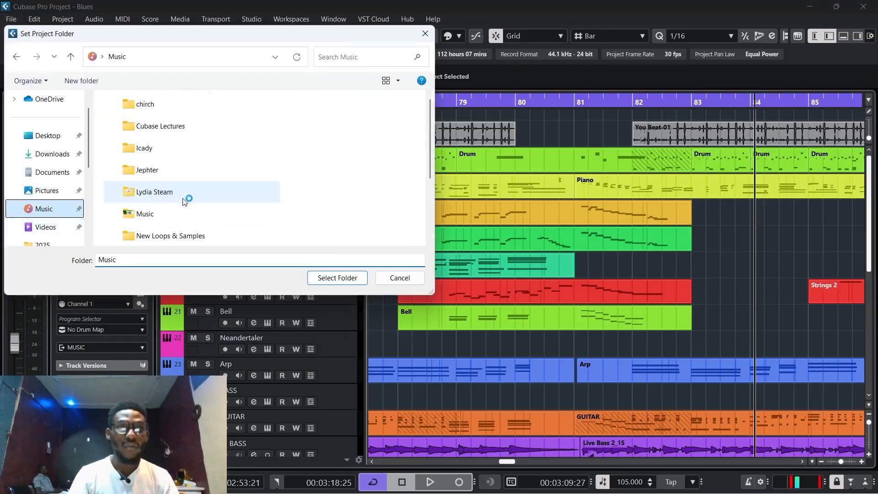
# Create a new folder called Data Files inside Music and choose it as the backup project folder
pyautogui.rightClick(105, 146)
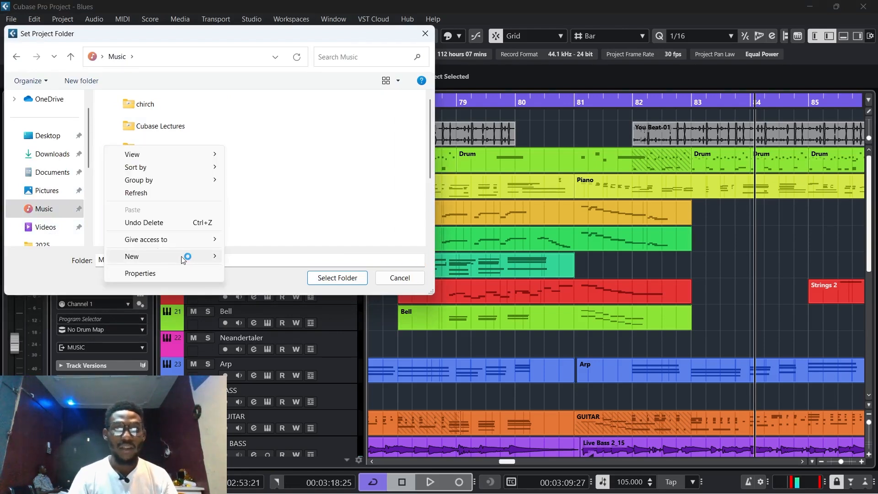
pyautogui.moveTo(183, 259)
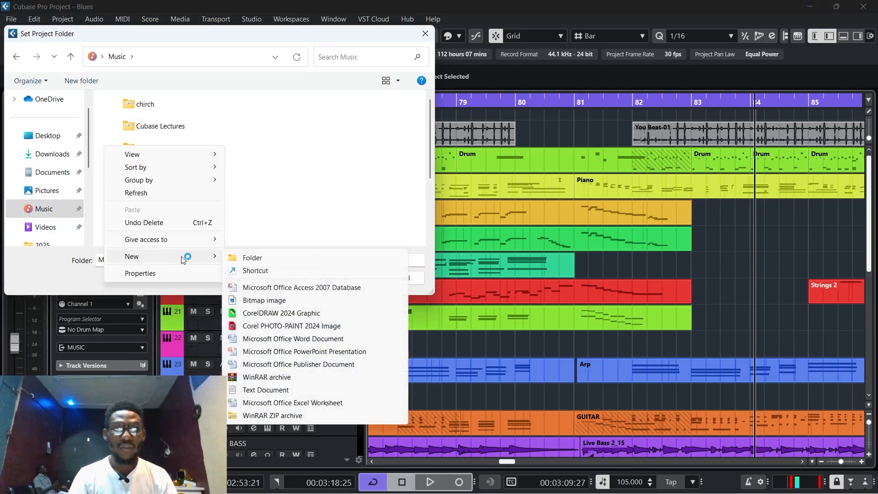
pyautogui.click(274, 259)
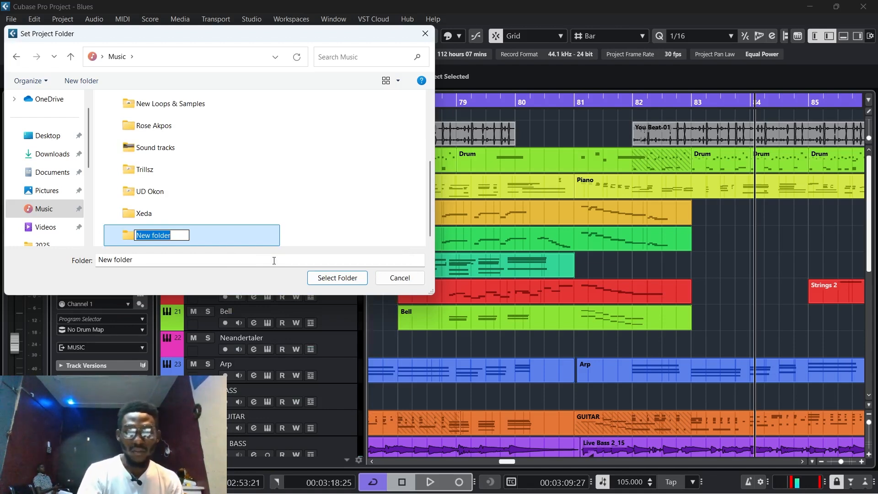
pyautogui.write('Data')
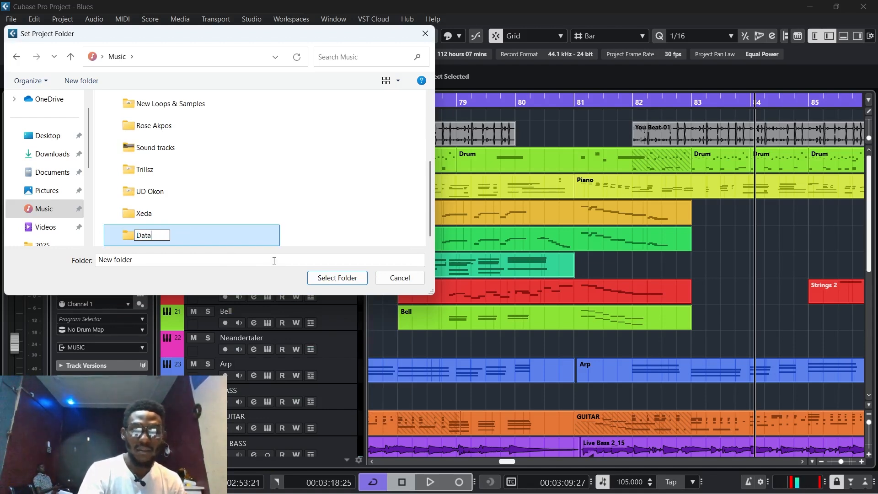
pyautogui.write(' Files')
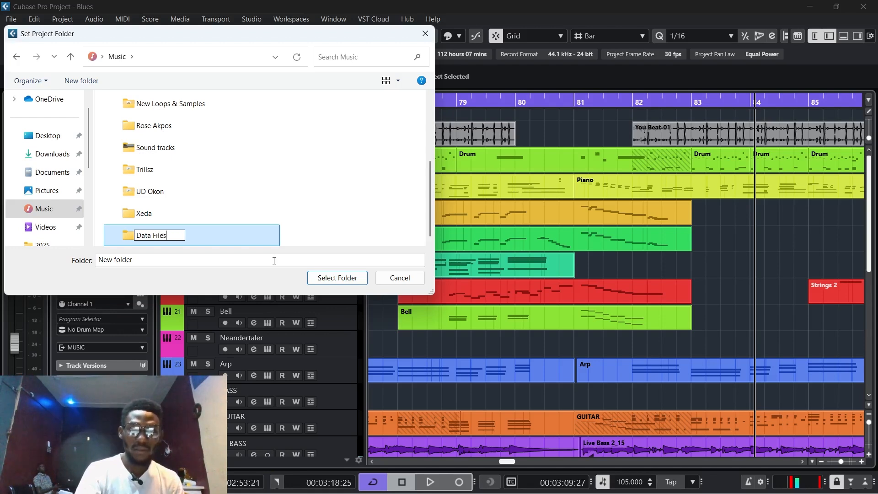
pyautogui.press('Return')
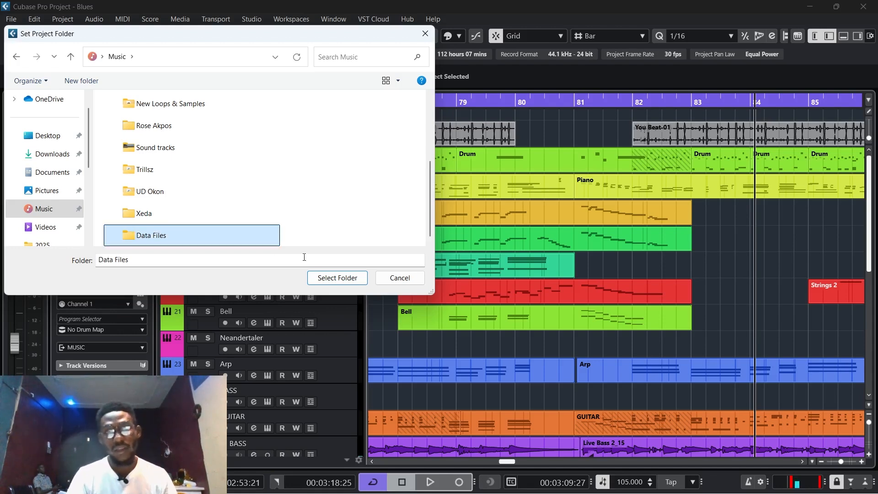
pyautogui.click(360, 280)
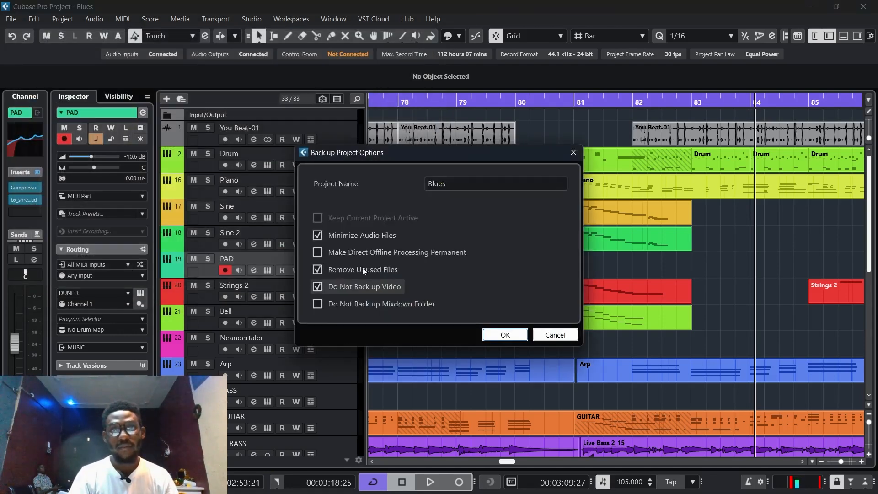
# Name the backup project Data Files and create the backup with the preset options
pyautogui.doubleClick(500, 185)
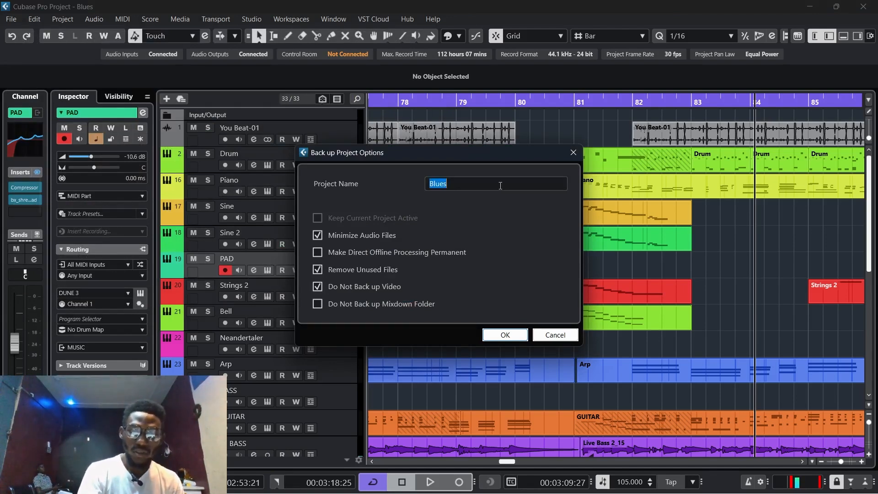
pyautogui.write('Data Files')
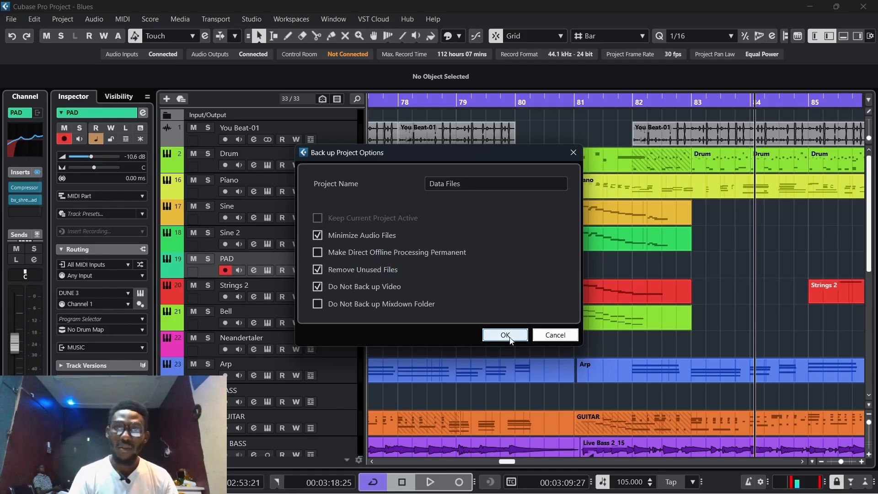
pyautogui.click(506, 336)
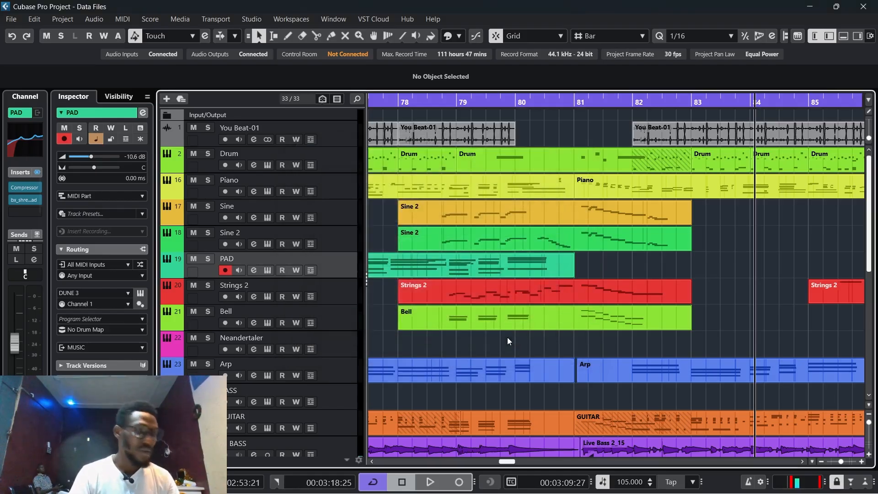
# Switch to File Explorer and check the contents and size of the Data Files folder in Music
pyautogui.moveTo(506, 492)
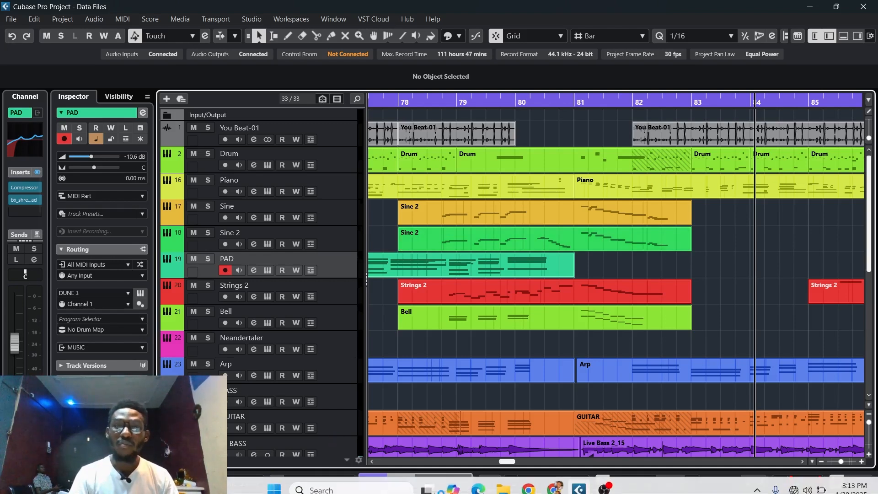
pyautogui.click(509, 484)
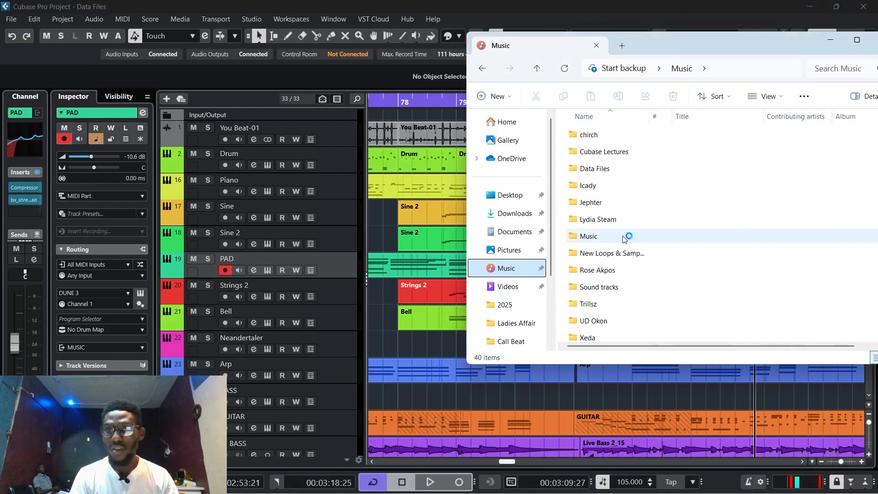
pyautogui.doubleClick(596, 165)
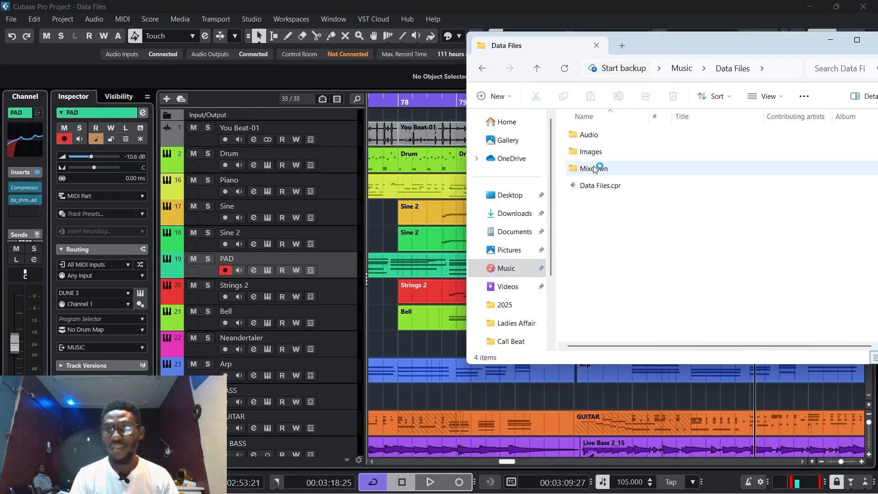
pyautogui.click(534, 71)
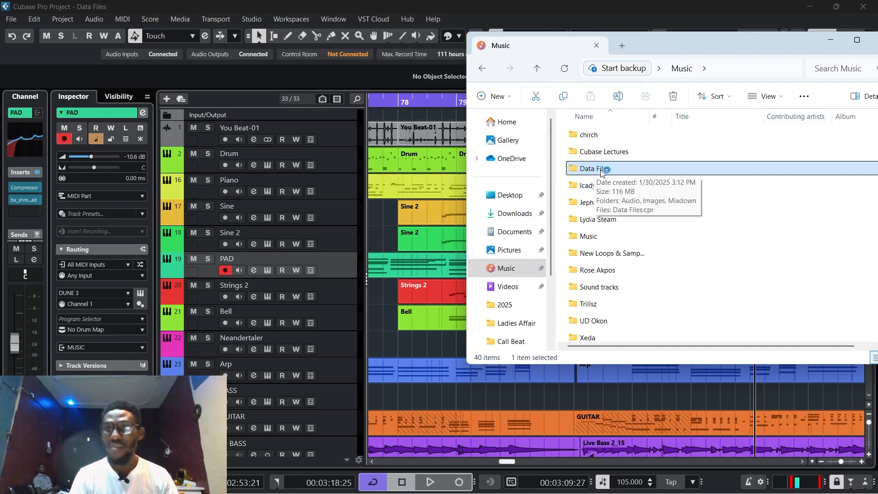
# Open the Data Files backup folder and look through the recordings in its Audio subfolder
pyautogui.click(609, 168)
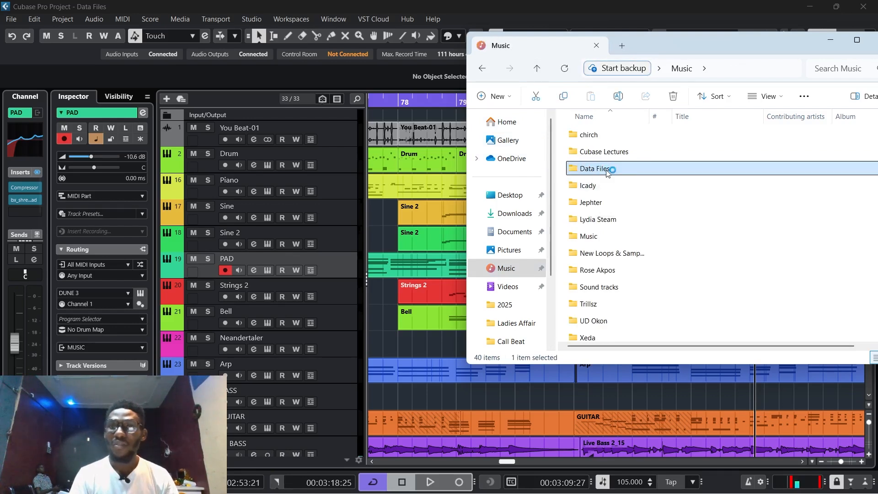
pyautogui.click(640, 172)
pyautogui.doubleClick(641, 172)
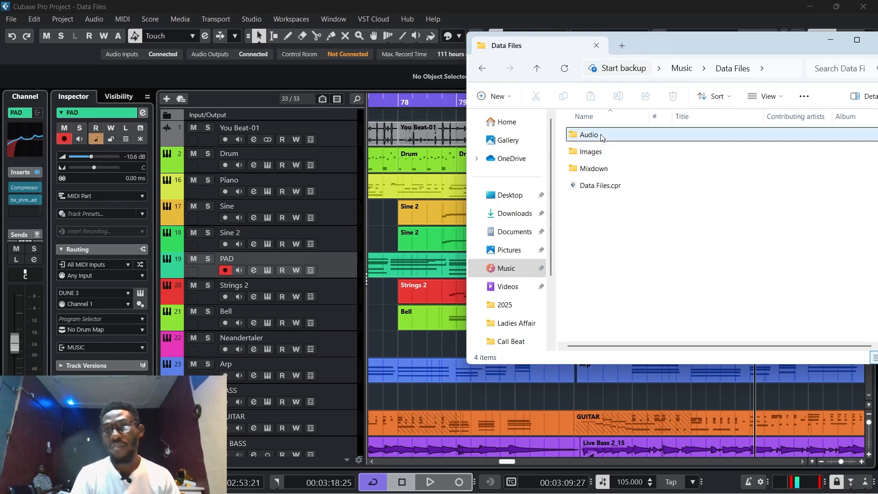
pyautogui.doubleClick(595, 135)
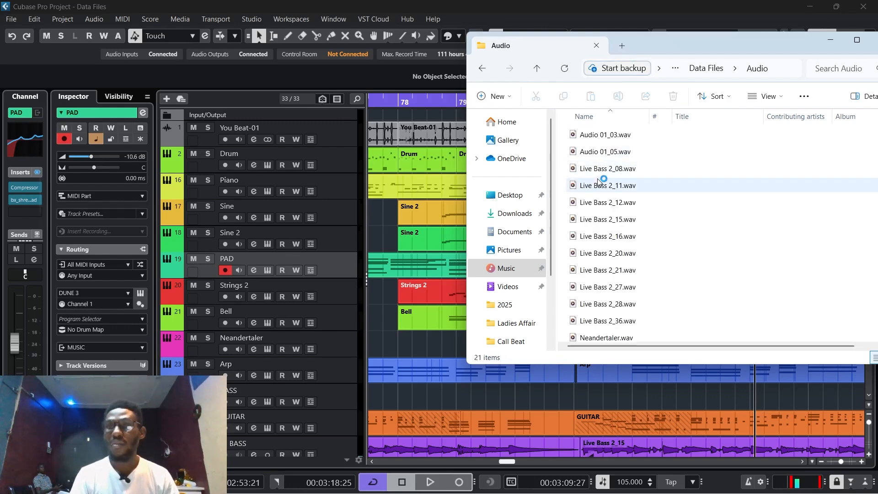
pyautogui.scroll(-3, 599, 181)
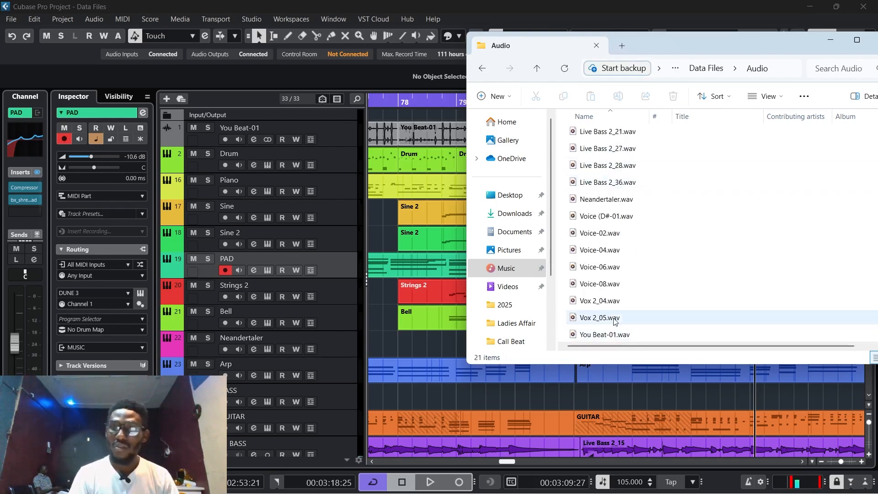
pyautogui.scroll(3, 620, 311)
pyautogui.scroll(-3, 613, 280)
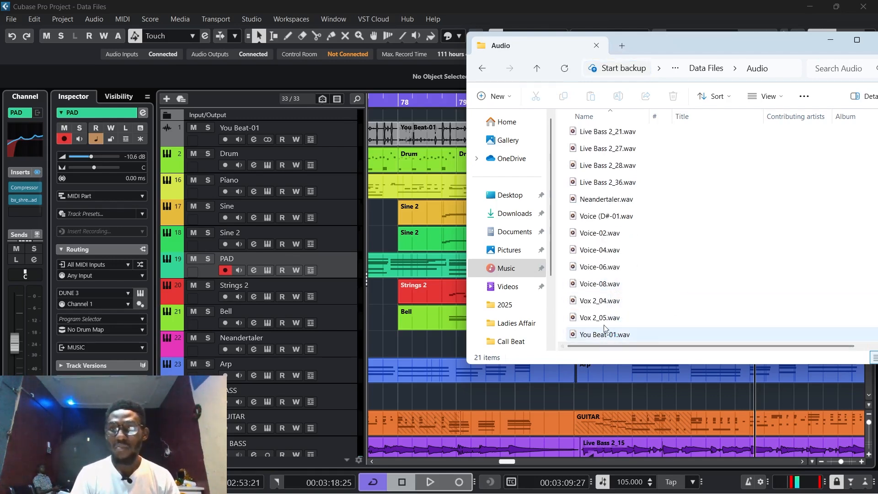
pyautogui.scroll(3, 611, 215)
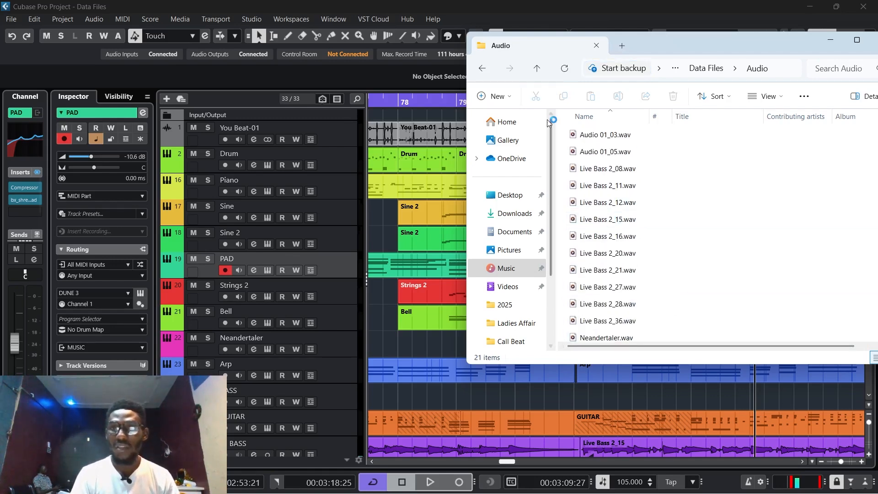
# Return to the Music folder and compress the Data Files folder into a zip archive, keeping the name Data Files
pyautogui.click(537, 69)
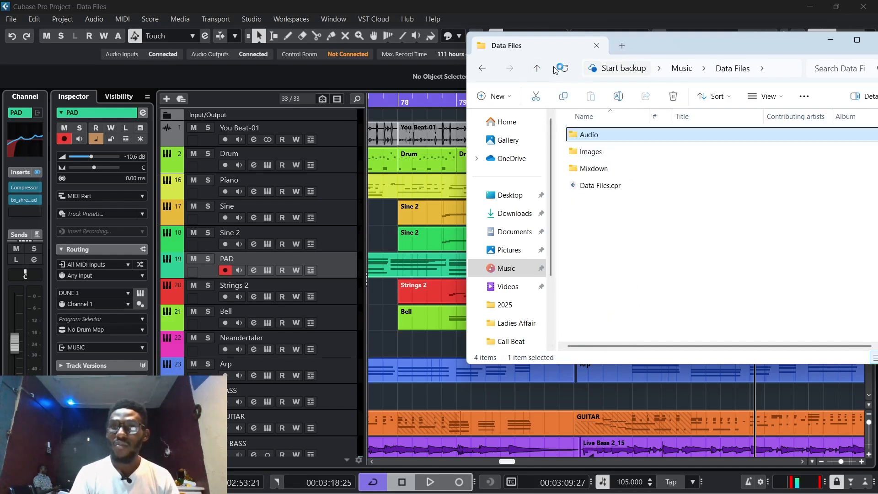
pyautogui.click(537, 69)
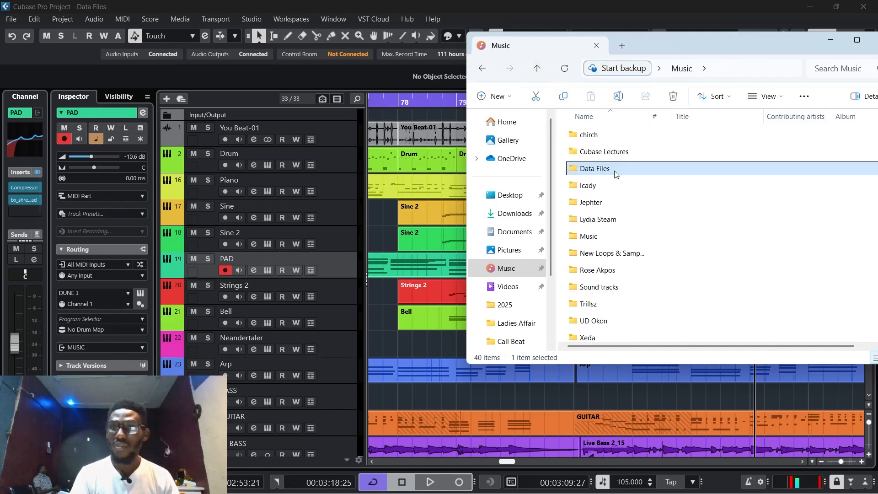
pyautogui.rightClick(613, 169)
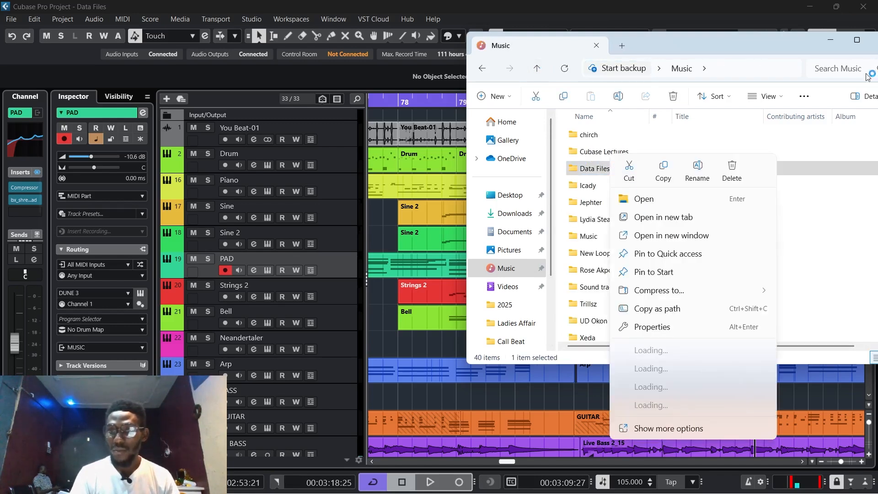
pyautogui.click(669, 428)
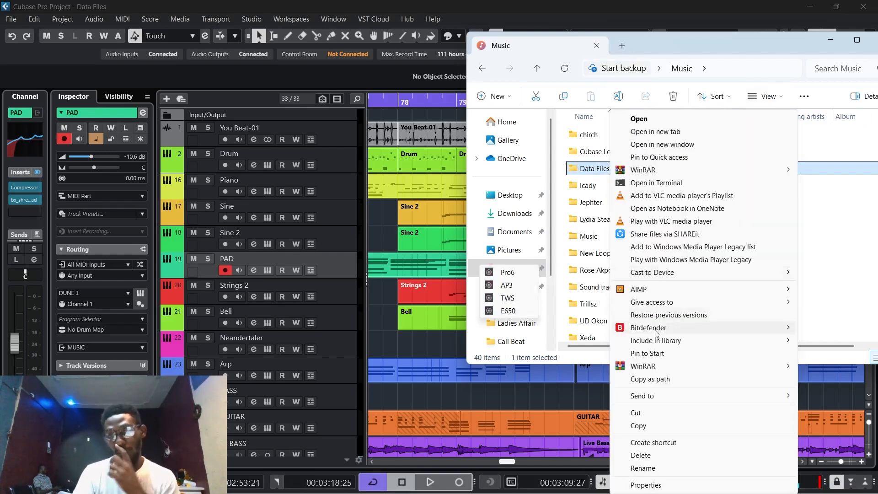
pyautogui.moveTo(675, 399)
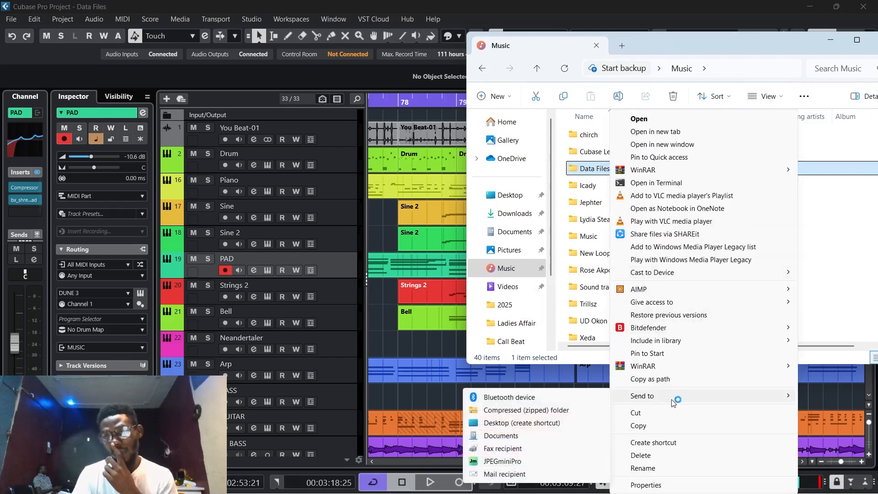
pyautogui.click(557, 413)
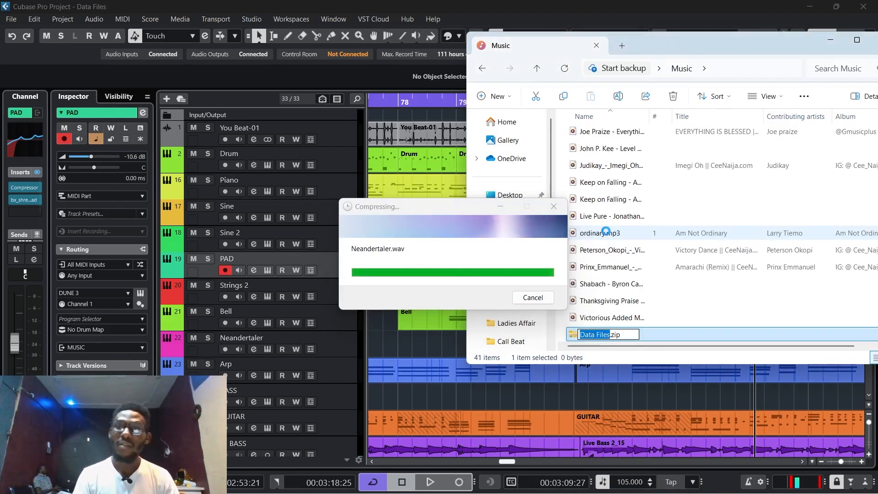
pyautogui.click(692, 337)
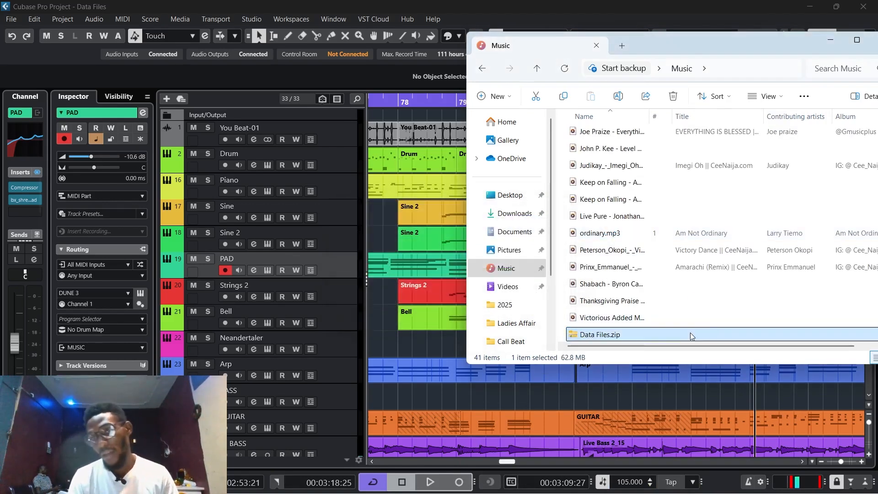
# Switch back to Cubase and examine the available export formats for the project, leaving without exporting
pyautogui.click(388, 219)
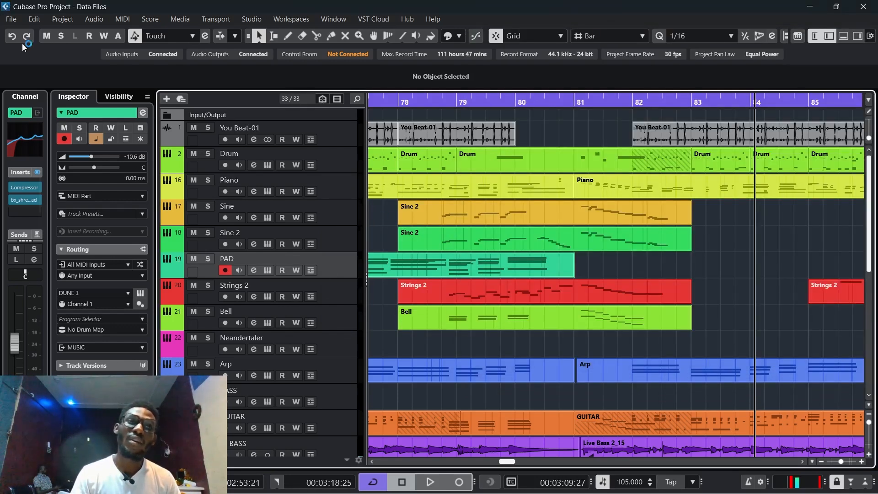
pyautogui.click(14, 19)
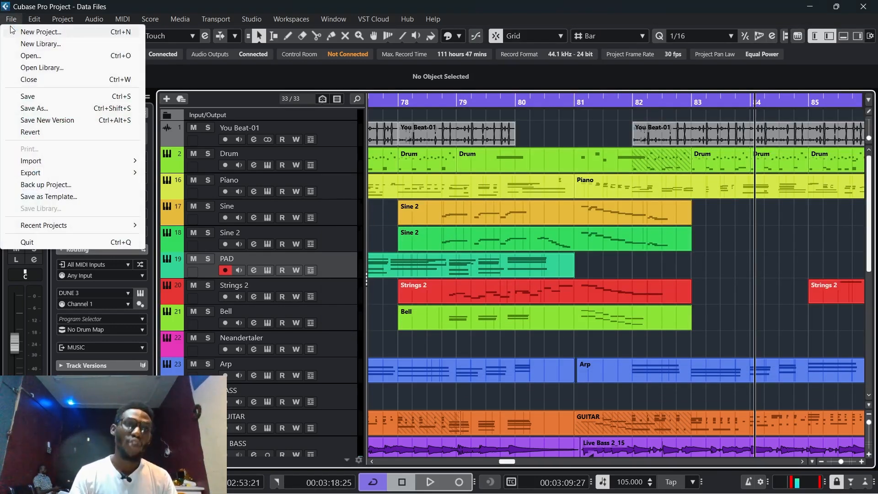
pyautogui.moveTo(136, 172)
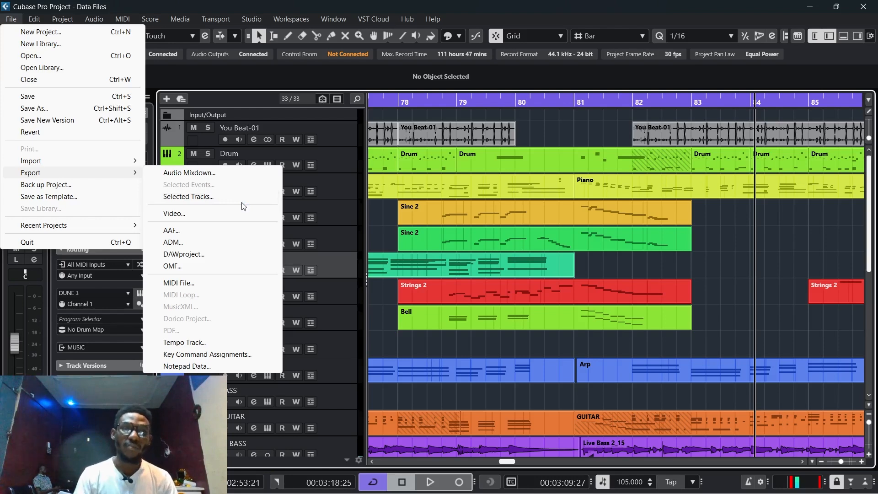
pyautogui.click(602, 186)
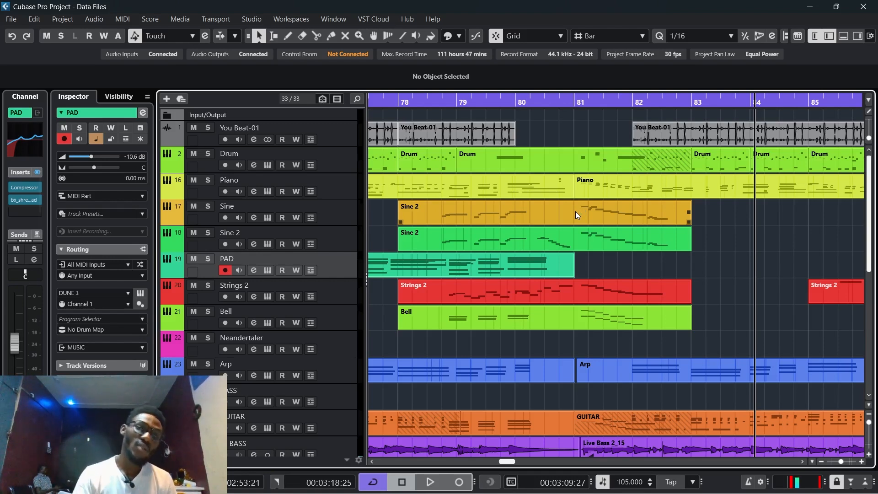
pyautogui.press('alt')
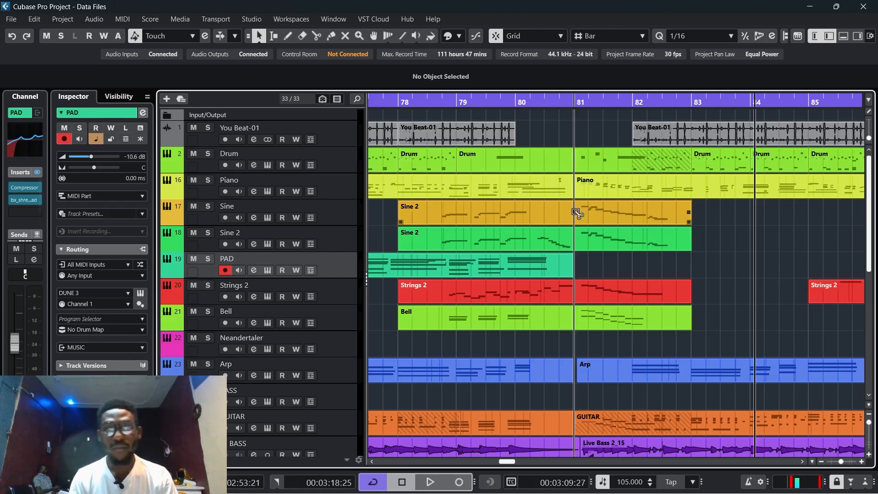